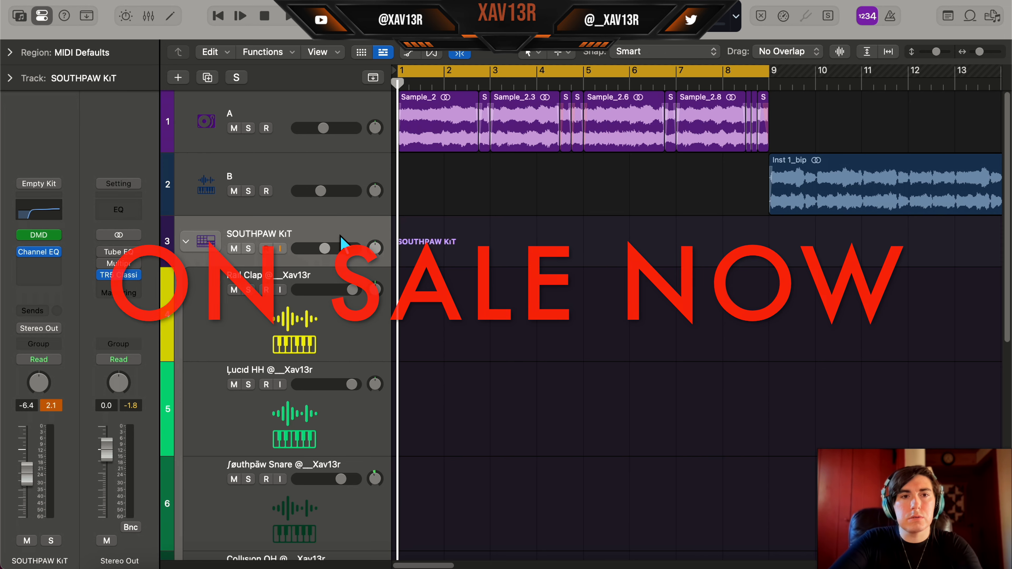
Open the SOUTHPAW KIT drum machine and audition its clap, hi-hat, snare and open-hat pads, closing it when done.
click(39, 235)
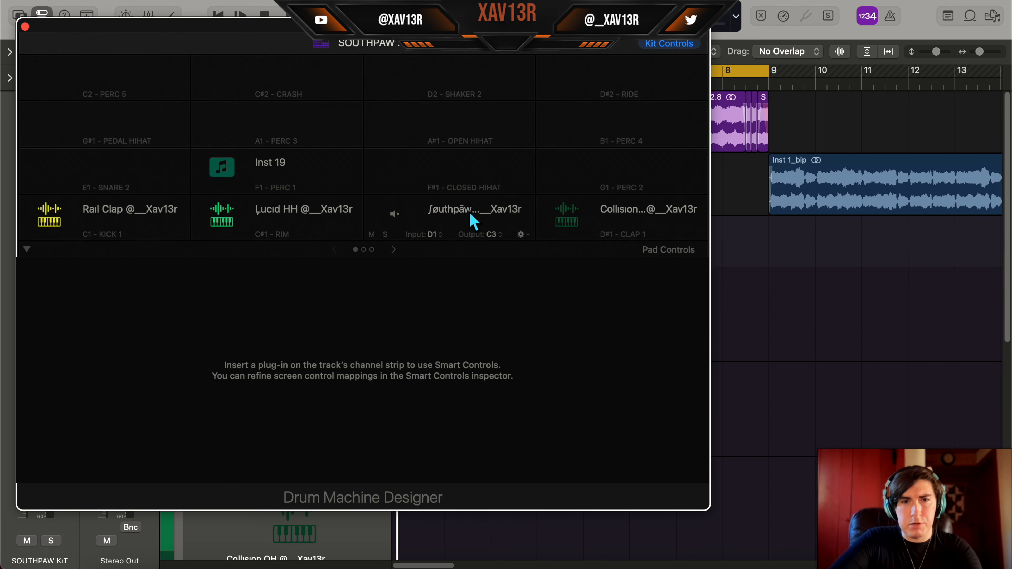
click(48, 215)
click(222, 216)
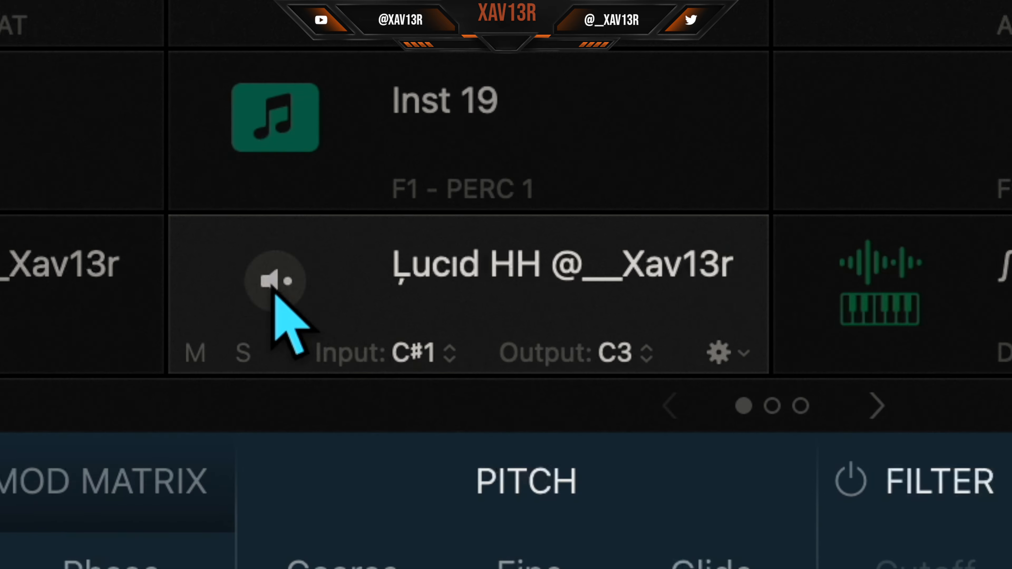
click(395, 216)
click(567, 214)
click(25, 26)
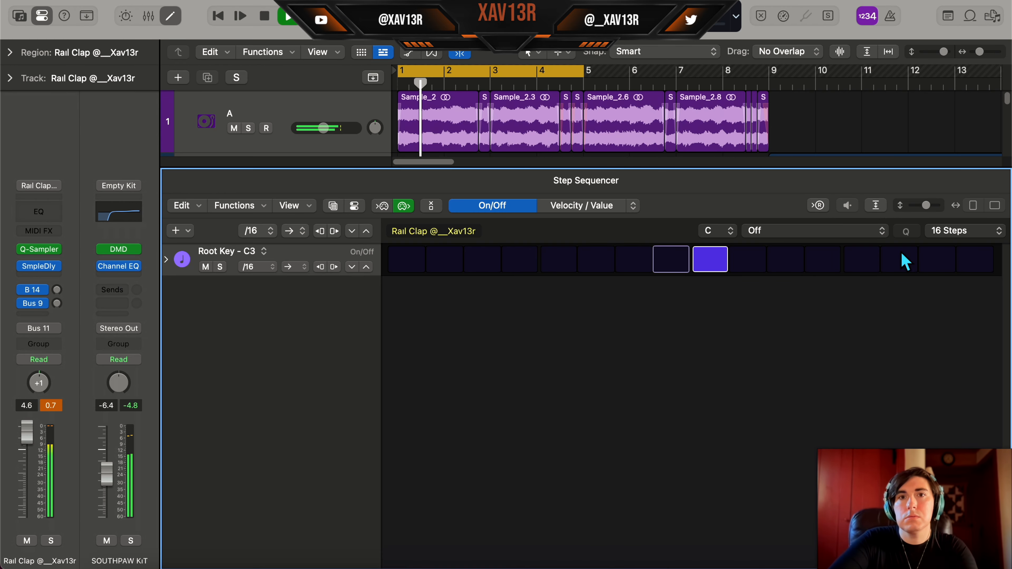
Expand the Rail Clap pattern row to show its velocity and repeat settings.
key(e)
key(e)
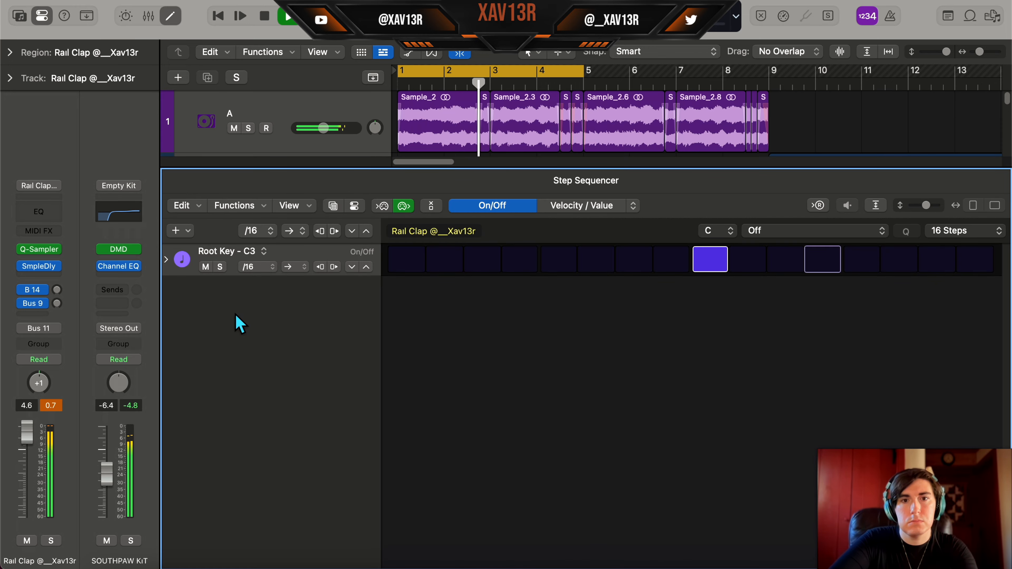
click(166, 259)
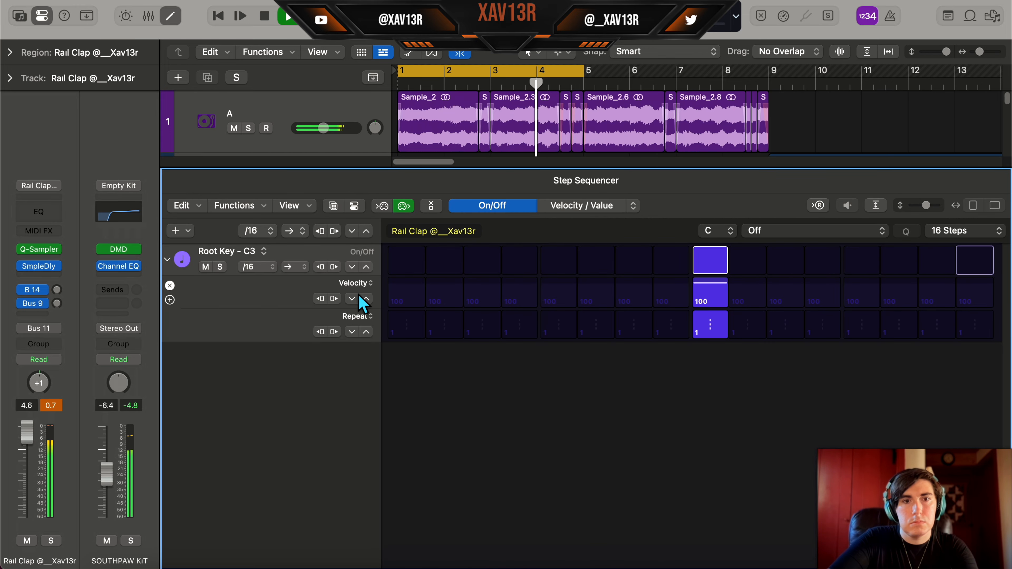
key(e)
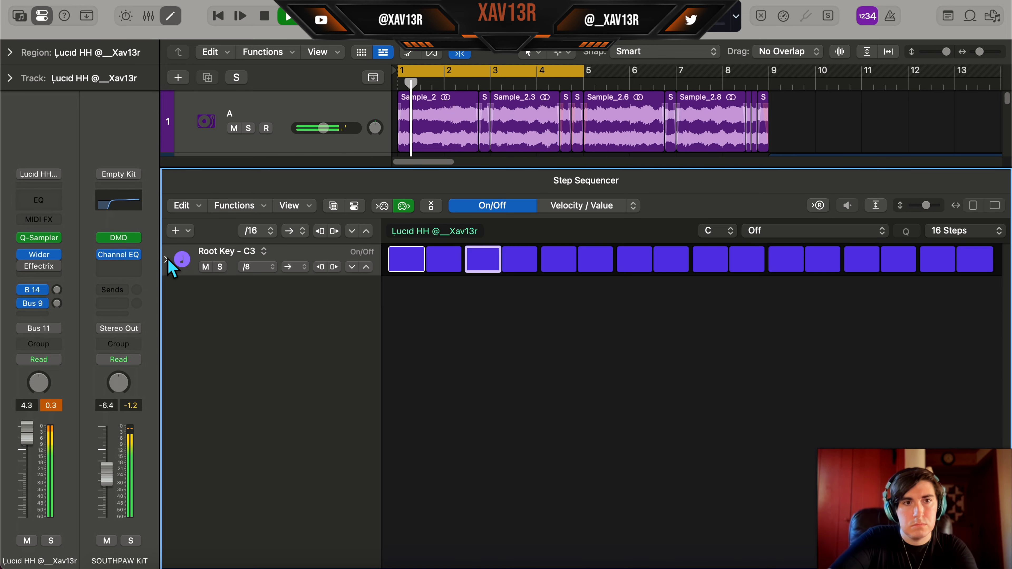
Set repeats of 2 on step 3 and 3 on step 10 of the hi-hat pattern, raise step 15's, and duplicate the region into bars 5–8.
click(167, 260)
click(366, 299)
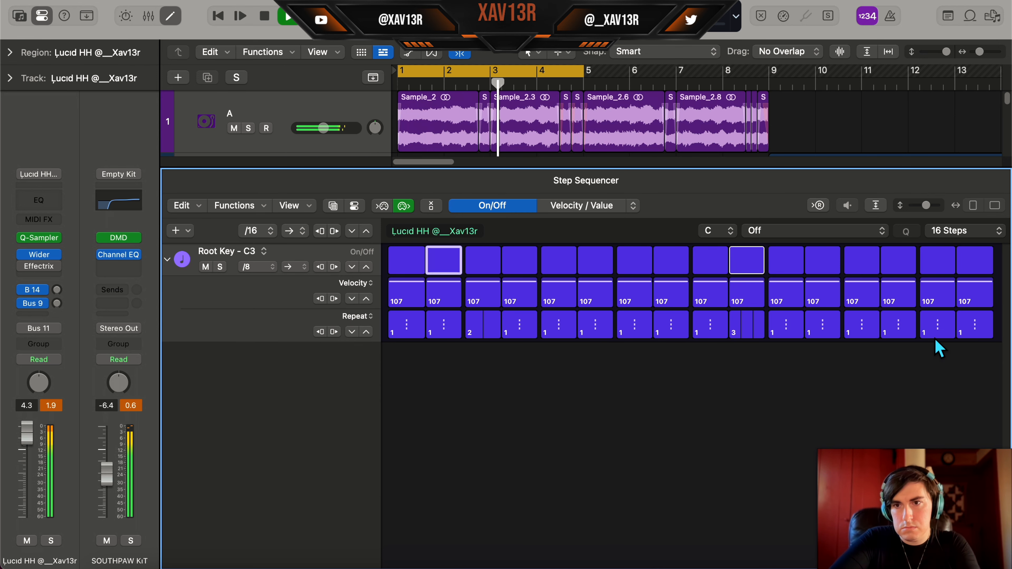
drag(942, 336, 943, 327)
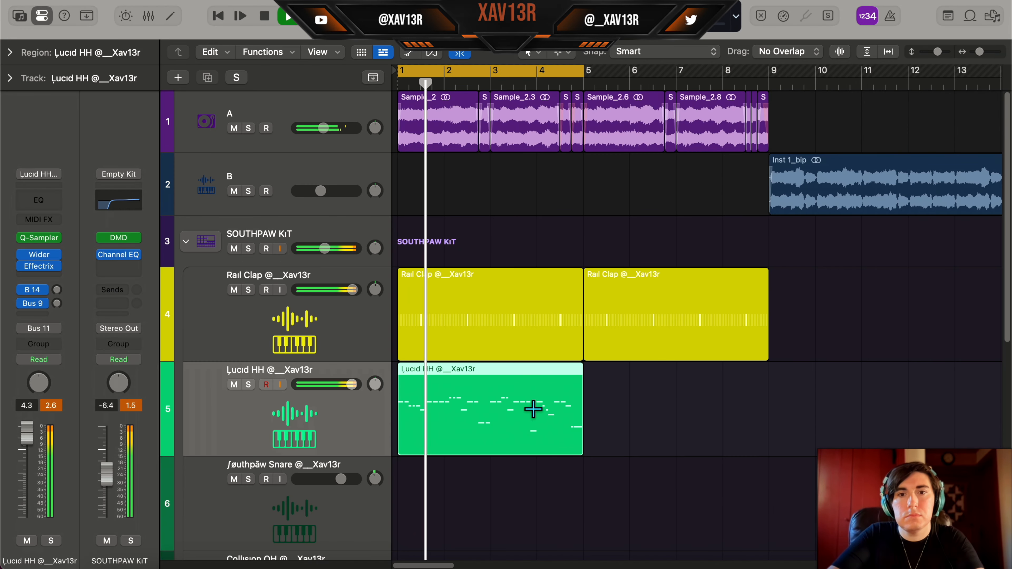
key(super+r)
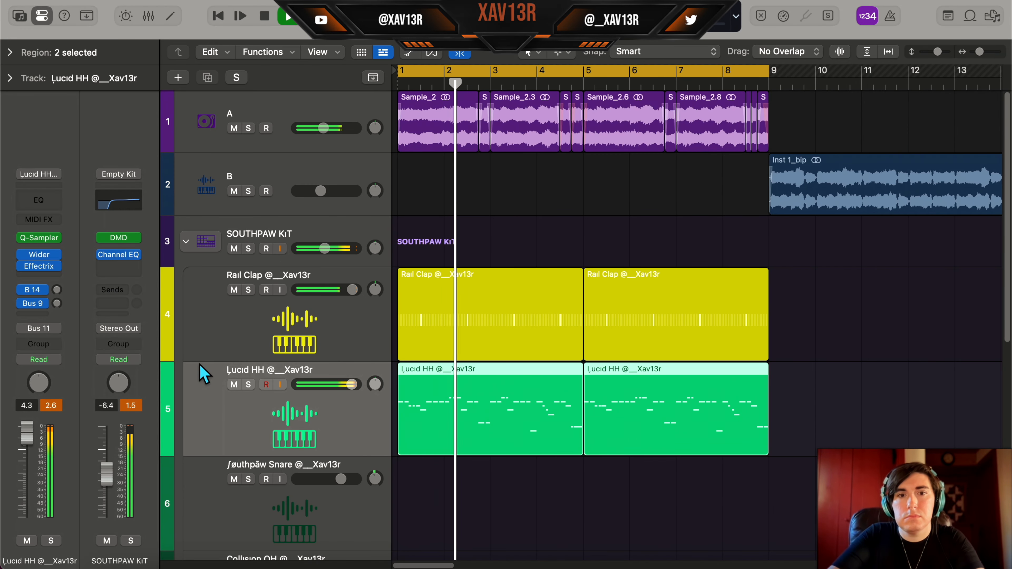
Write a snare fill in the second half of bar 8, starting with three E3 notes and stepping down to a final note below C3.
scroll(407, 383, down, 4)
right_click(422, 354)
click(666, 349)
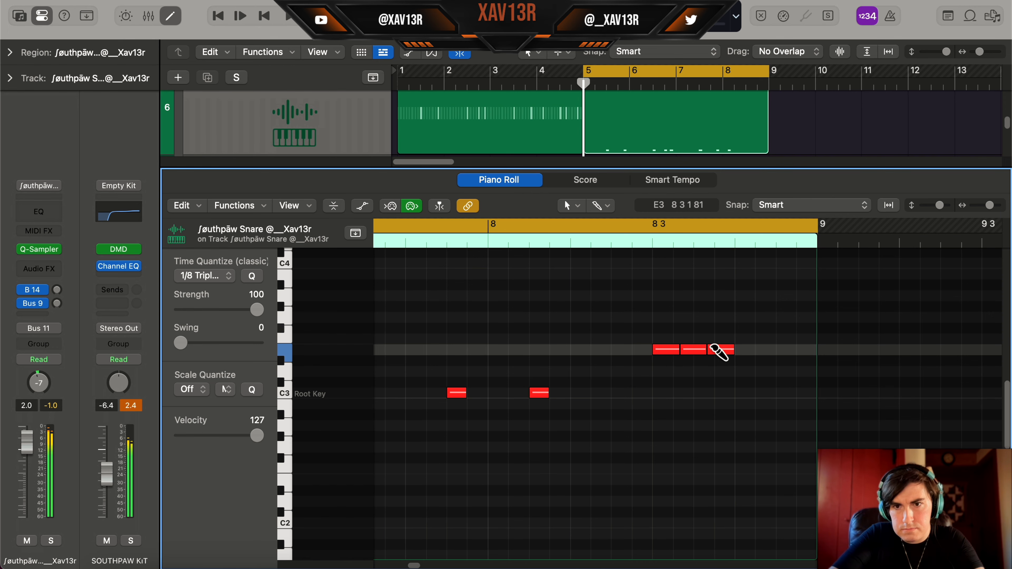
click(738, 382)
click(752, 382)
click(765, 382)
click(779, 414)
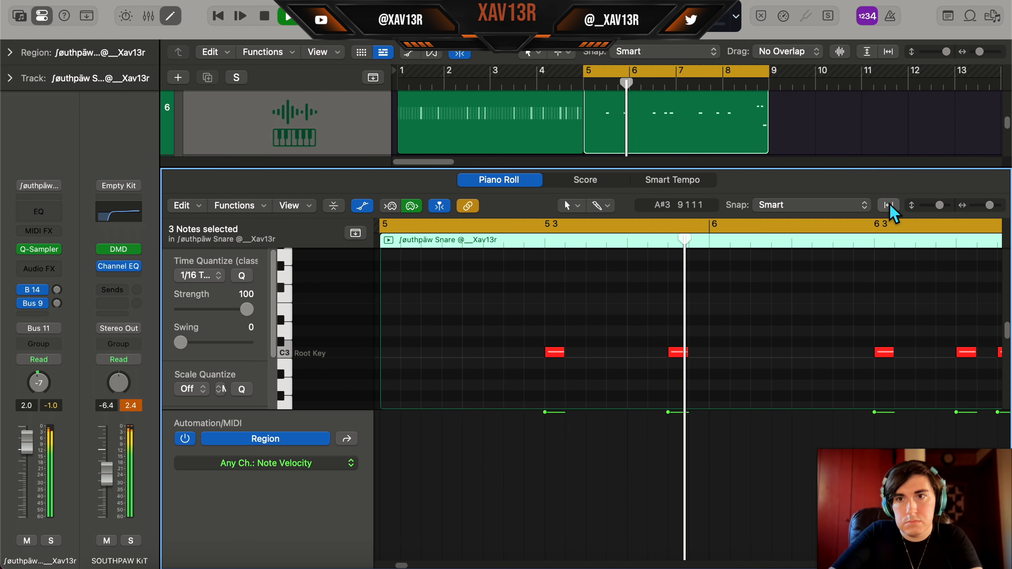
click(832, 36)
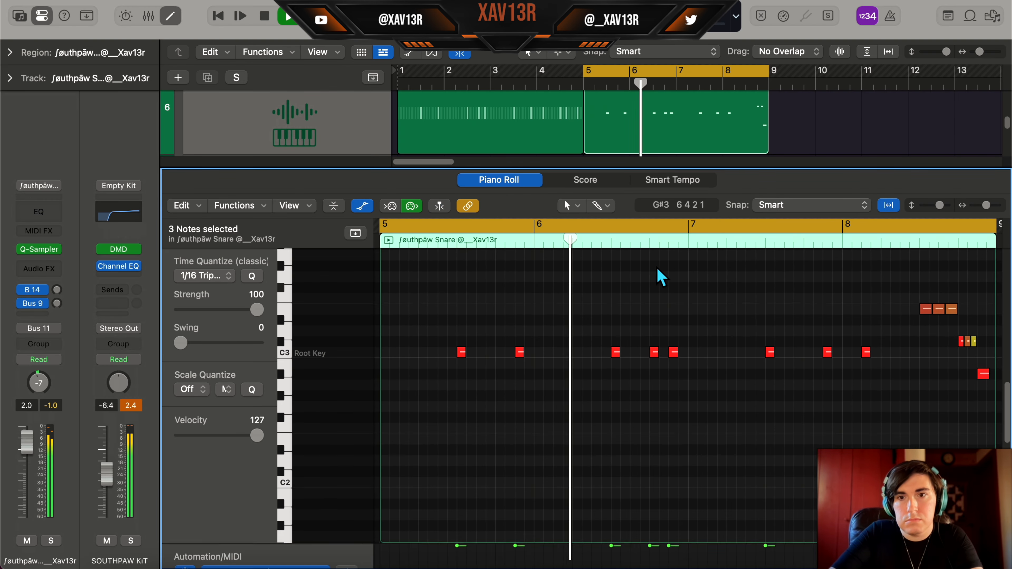
key(e)
Join the two snare regions into one and create a four-bar pattern region on the Collision OH track.
scroll(598, 172, up, 2)
right_click(496, 160)
click(505, 163)
drag(900, 168, 2, 179)
key(u)
key(super+j)
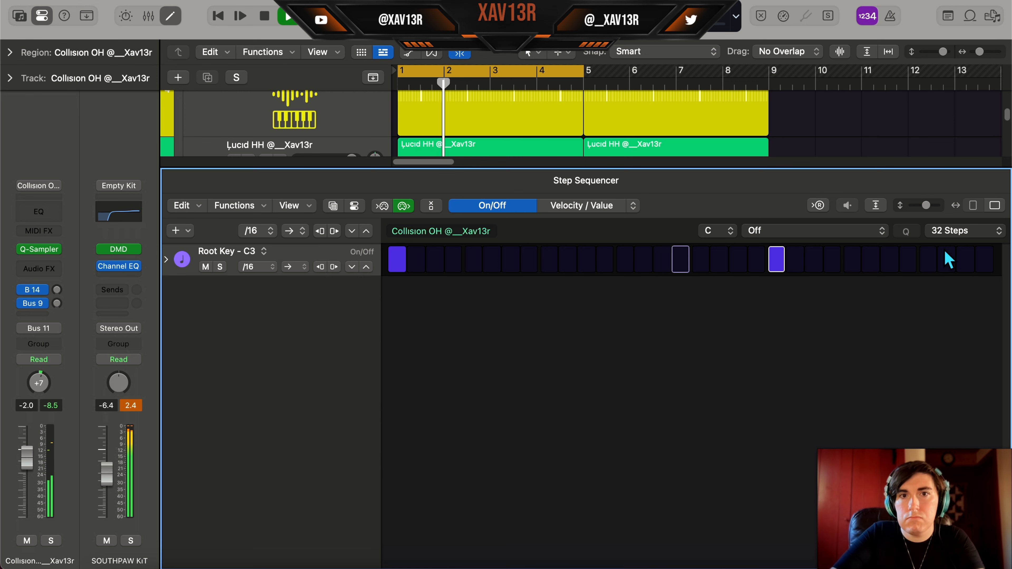
Lengthen the Collision OH pattern to 64 steps, add an extra hit late in its second half, and duplicate the region into bars 5–8.
click(981, 235)
click(964, 279)
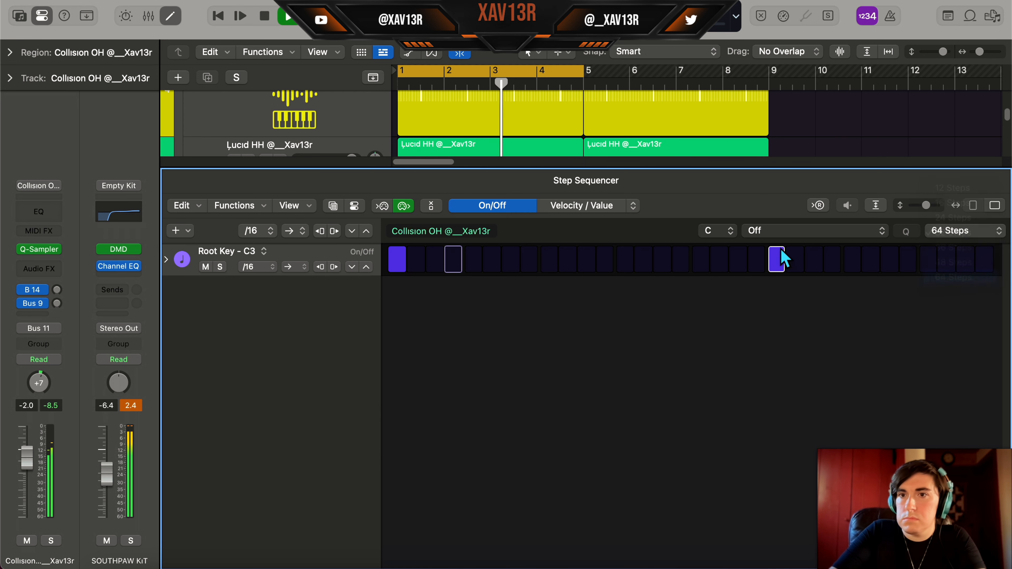
click(709, 231)
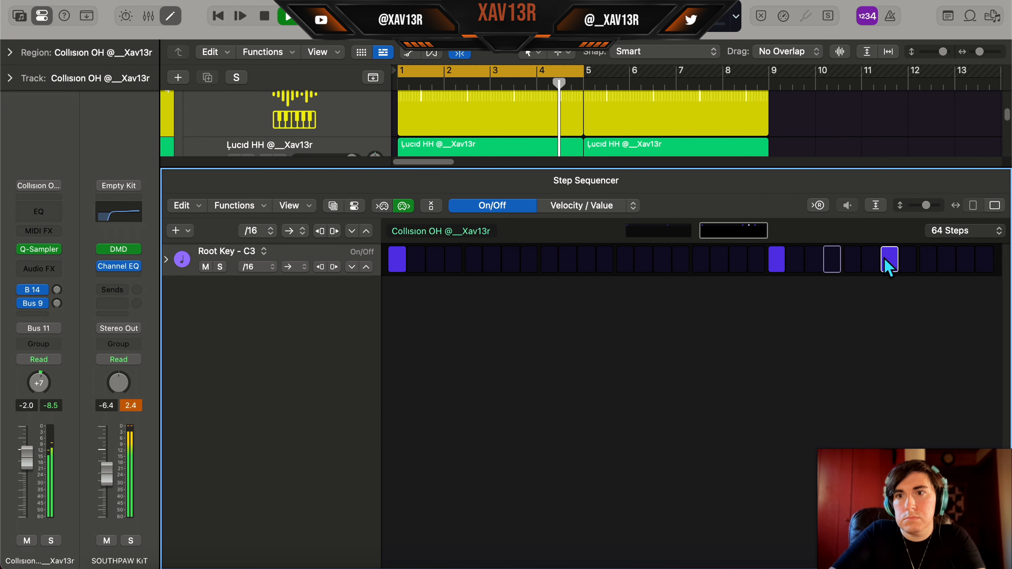
key(e)
key(super+r)
Lower the Collision OH track's volume slightly and stop playback.
click(237, 360)
scroll(599, 276, up, 2)
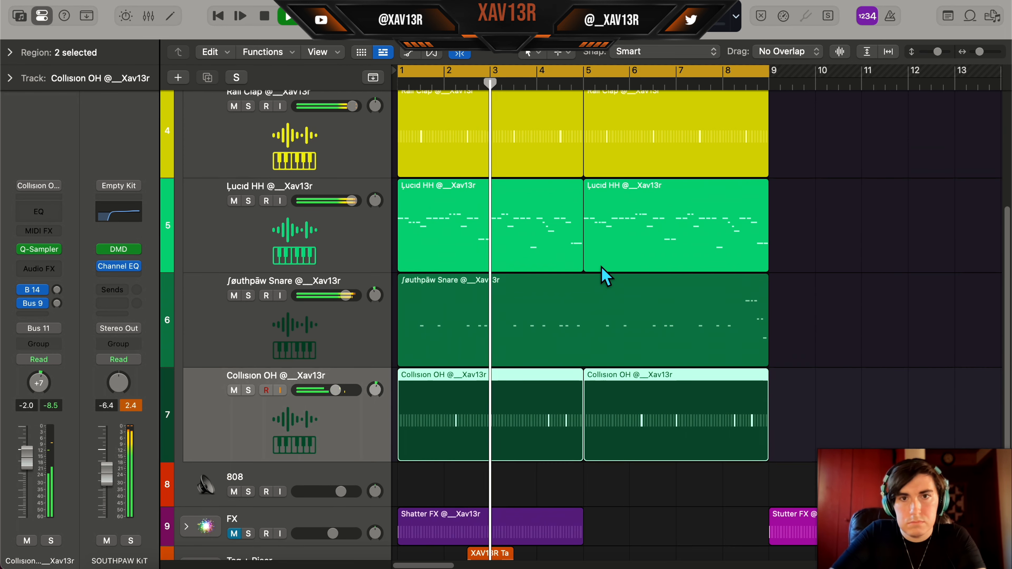
scroll(606, 276, down, 5)
scroll(604, 274, up, 1)
drag(334, 292, 332, 292)
key(space)
Open the 808 track's Quick Sampler and audition the sound with Musical Typing.
click(343, 373)
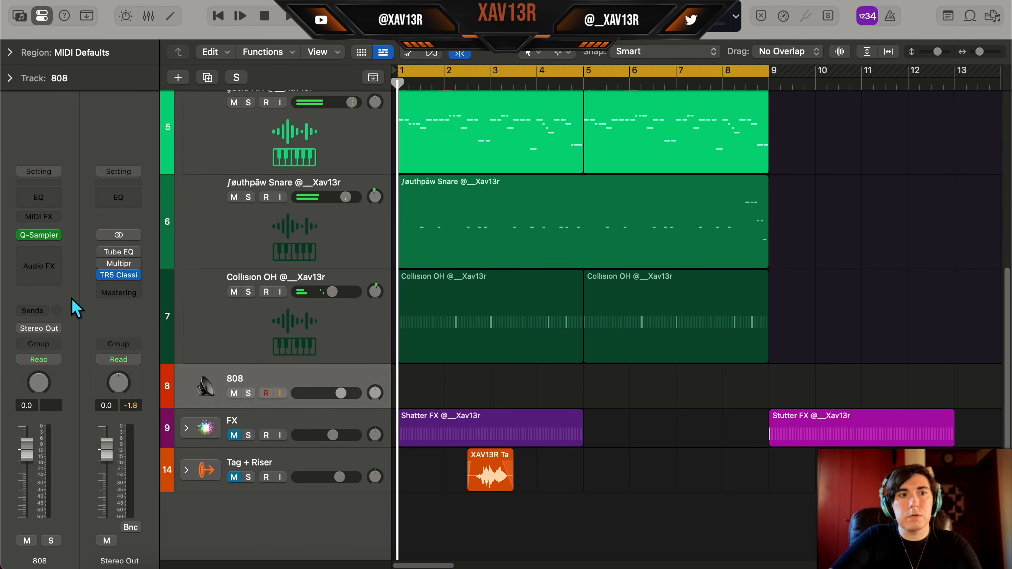
click(40, 235)
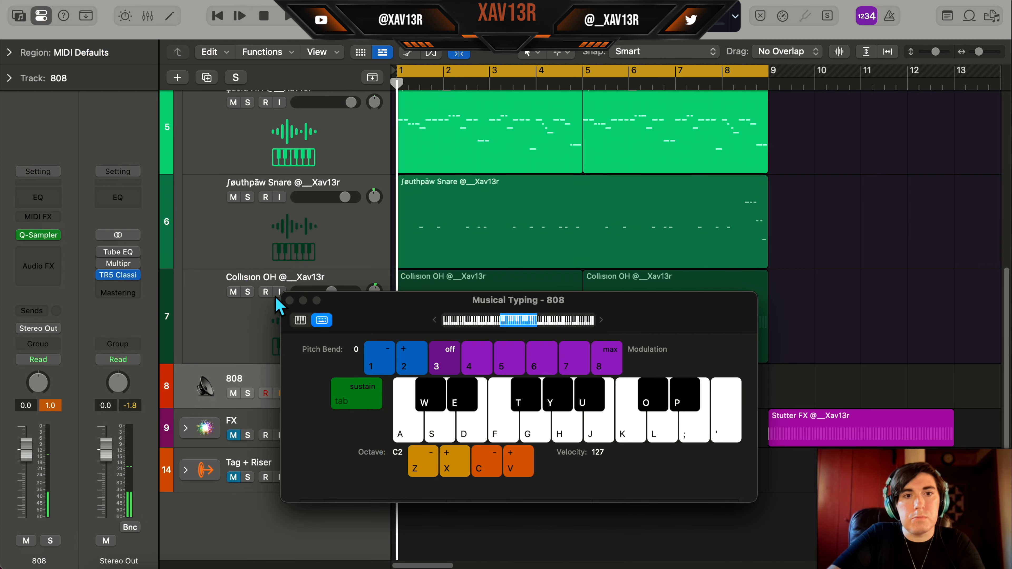
click(289, 301)
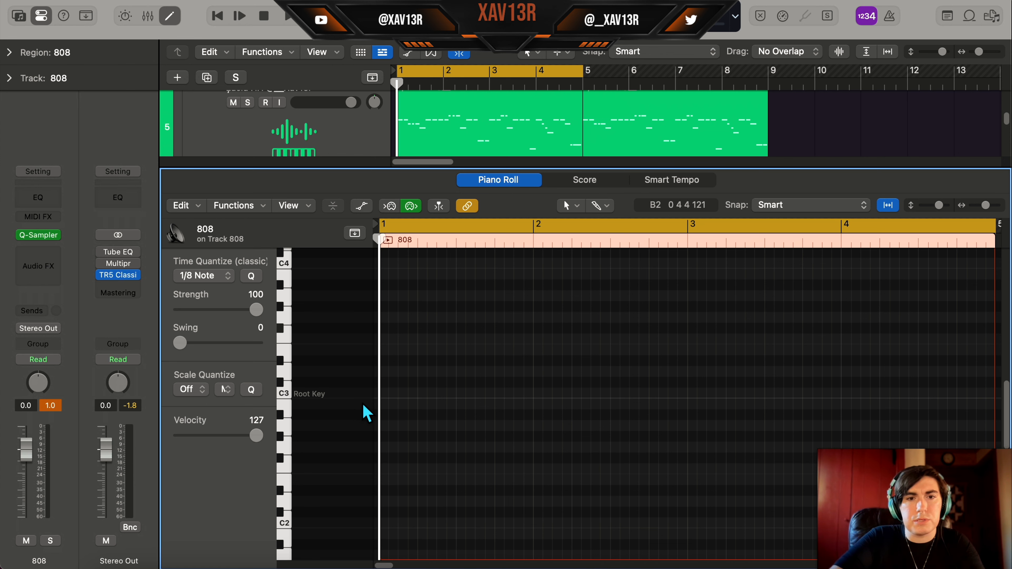
Write seven 808 notes on B2 across bars 1–4, extending each one to the start of the following note.
super+click(385, 403)
super+click(444, 404)
key(space)
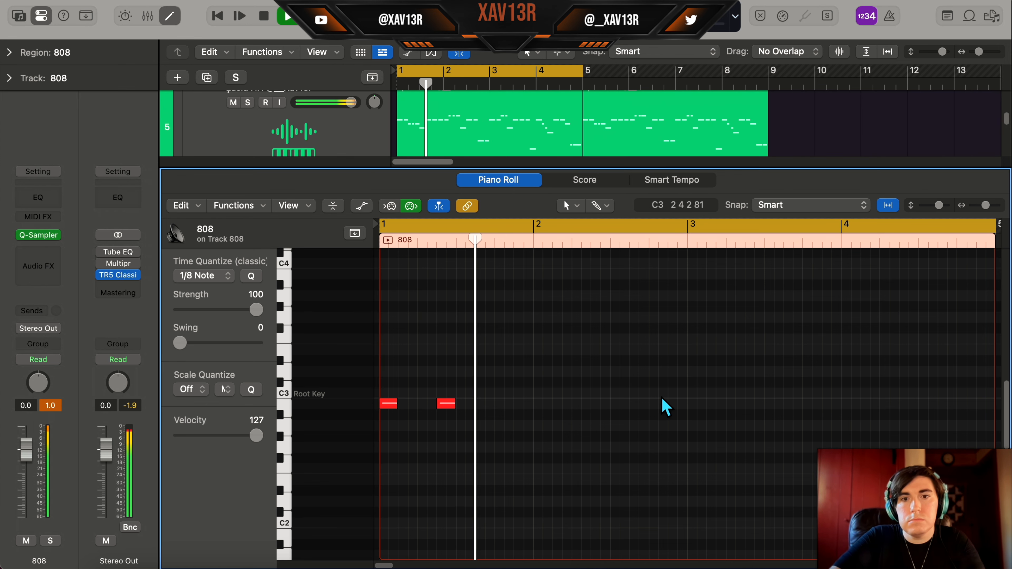
super+click(639, 404)
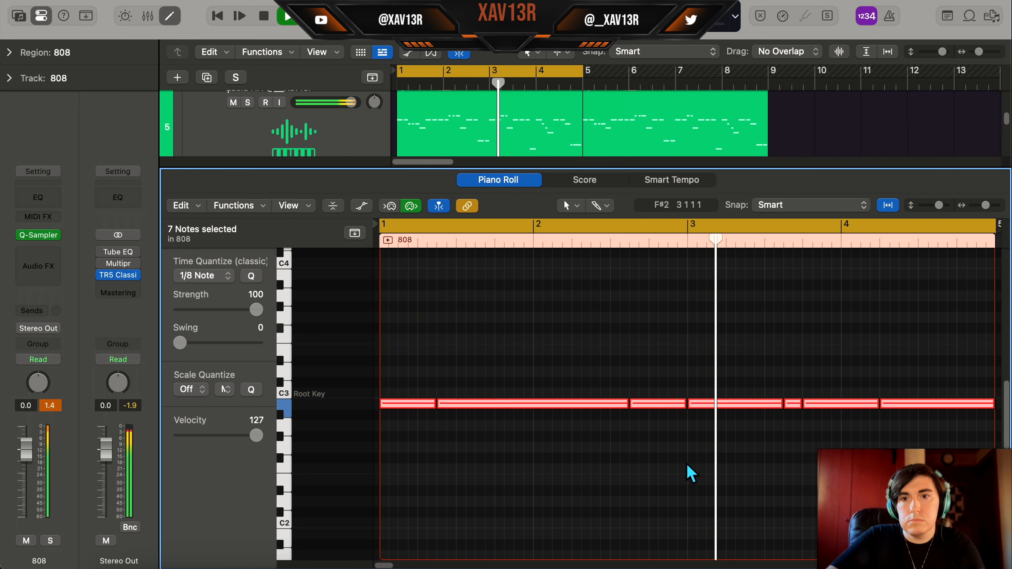
click(685, 465)
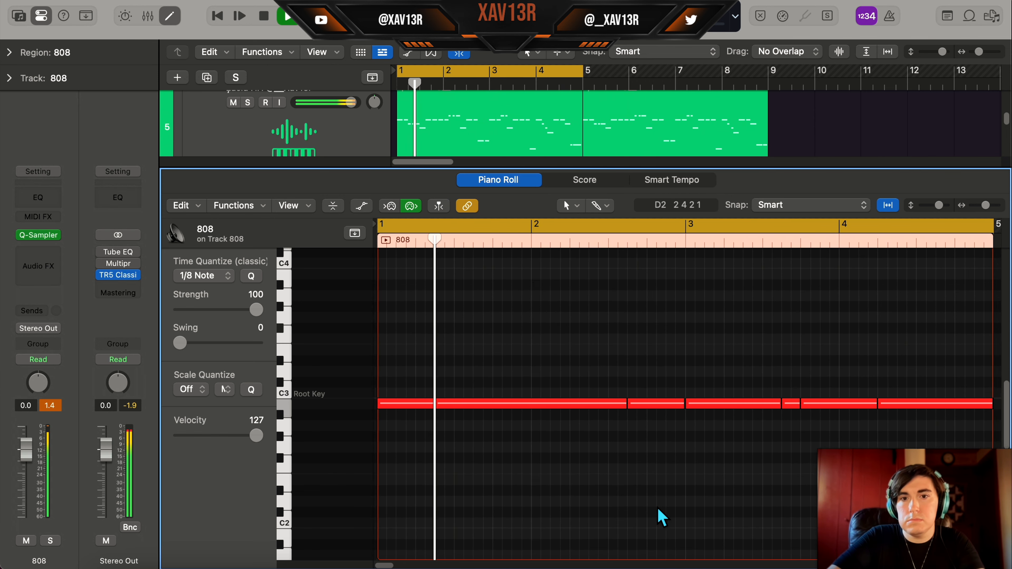
scroll(649, 504, up, 2)
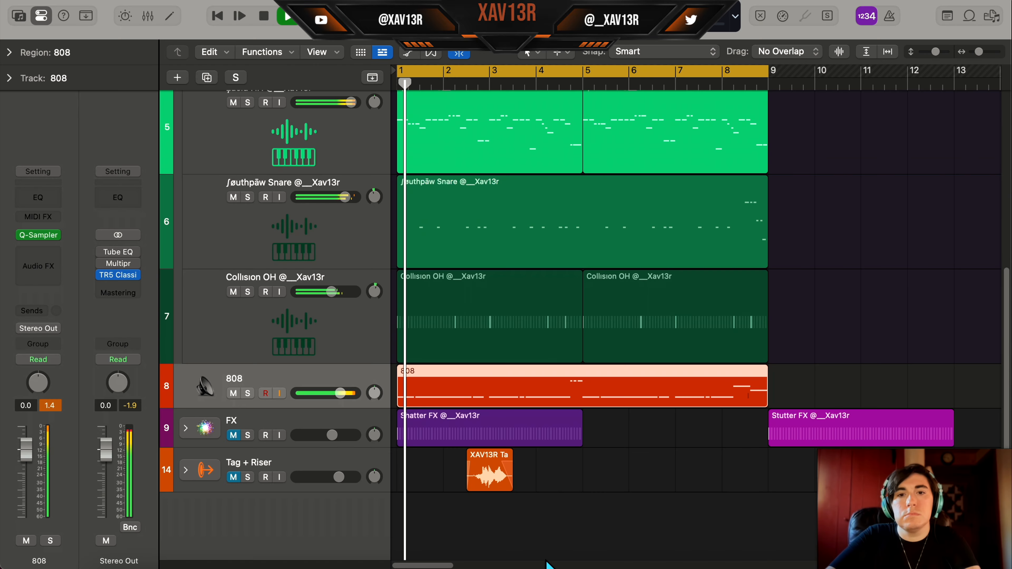
Review the eight-bar drum and 808 arrangement during playback and check the snare region's notes.
scroll(829, 301, up, 10)
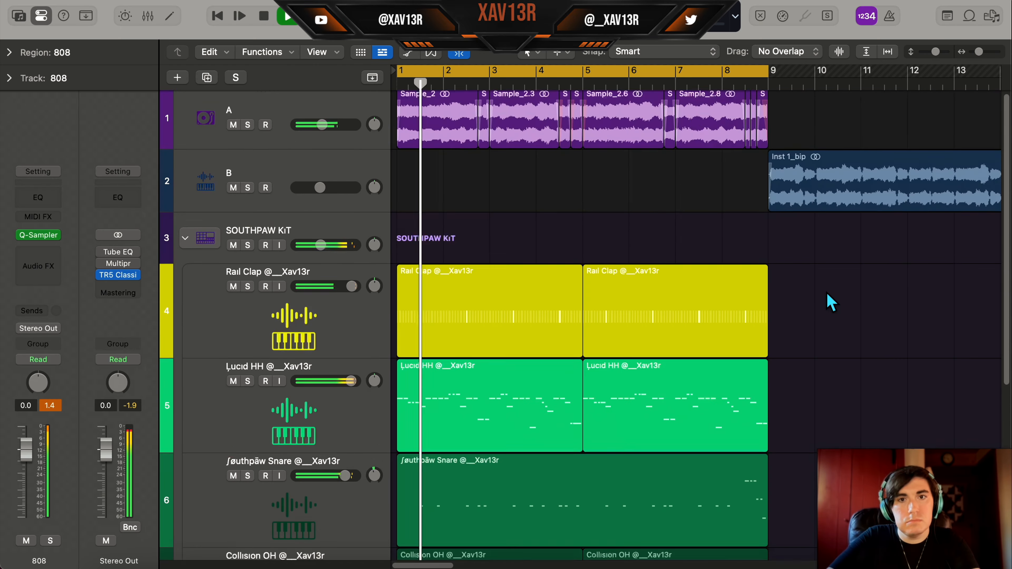
scroll(630, 184, down, 10)
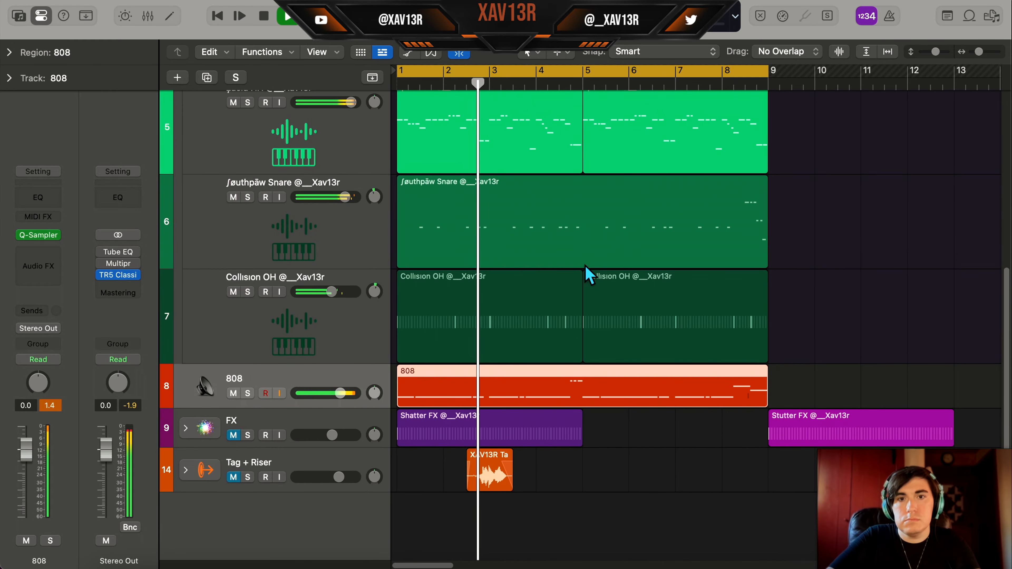
click(664, 271)
double_click(663, 270)
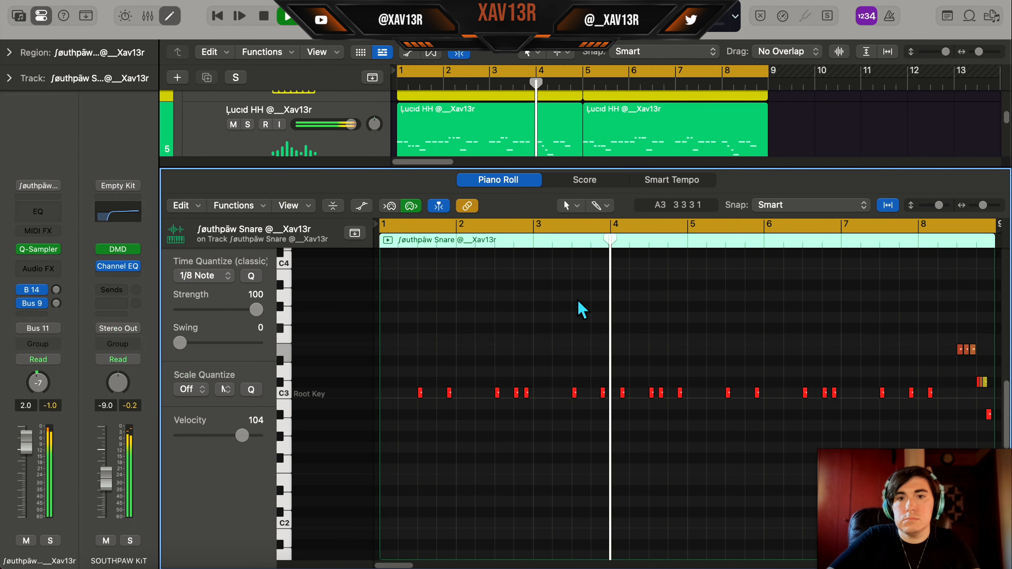
key(p)
scroll(646, 290, up, 10)
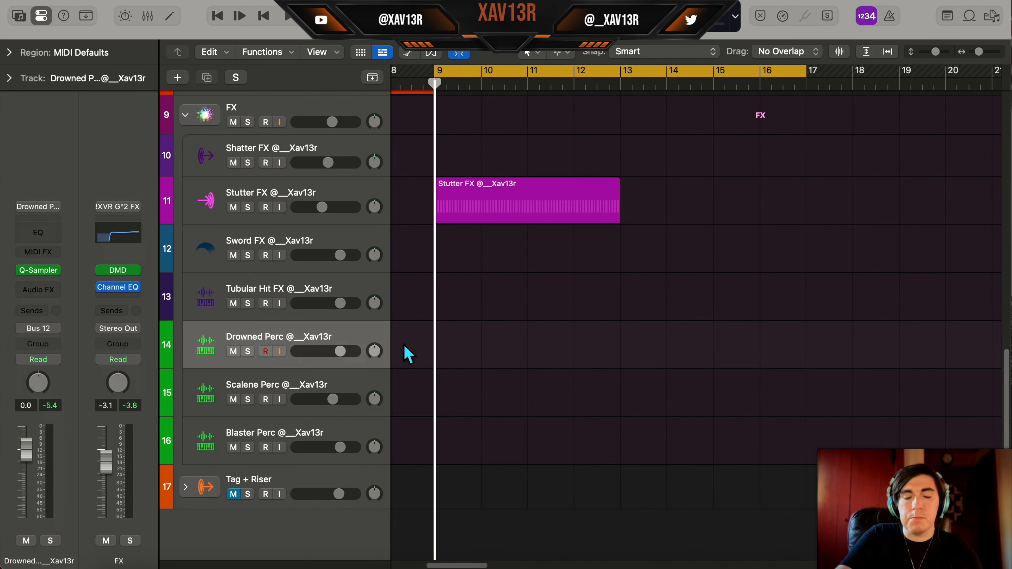
Lower the Blaster Perc track's volume to -1.9 dB.
drag(330, 450, 325, 462)
scroll(504, 382, up, 5)
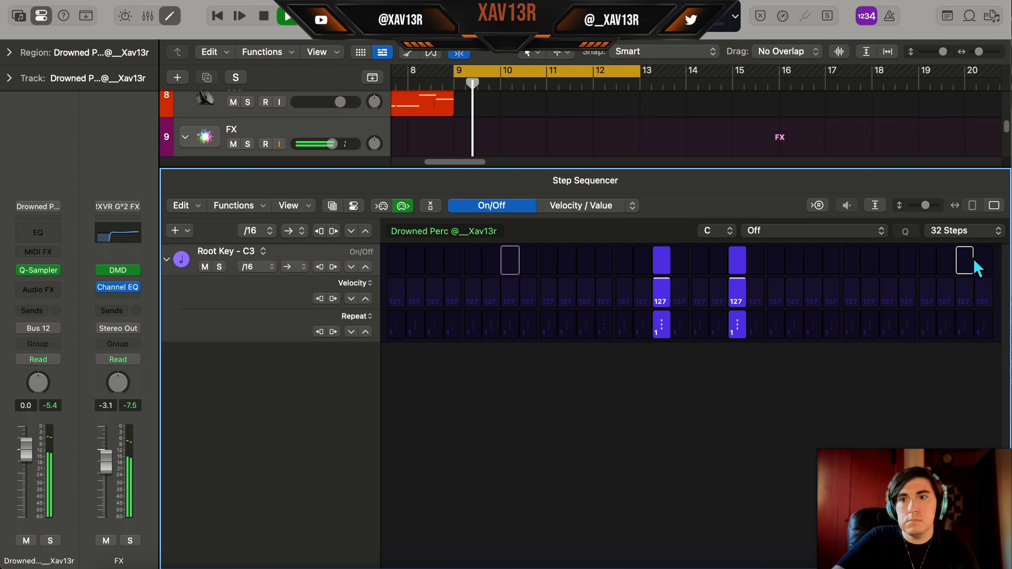
Lengthen the Drowned Perc pattern to 64 steps and remove the step 15 hit from its first half.
click(989, 238)
click(982, 279)
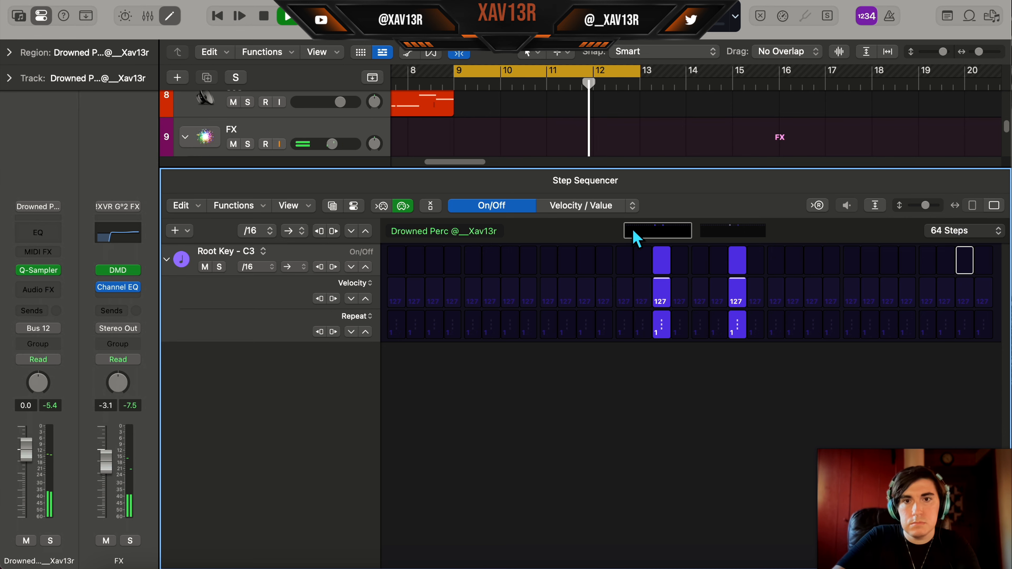
click(662, 261)
key(e)
Give the Scalene Perc track a MIDI region over bars 9–12 with one C3 note near the end of bar 12.
drag(595, 442, 658, 445)
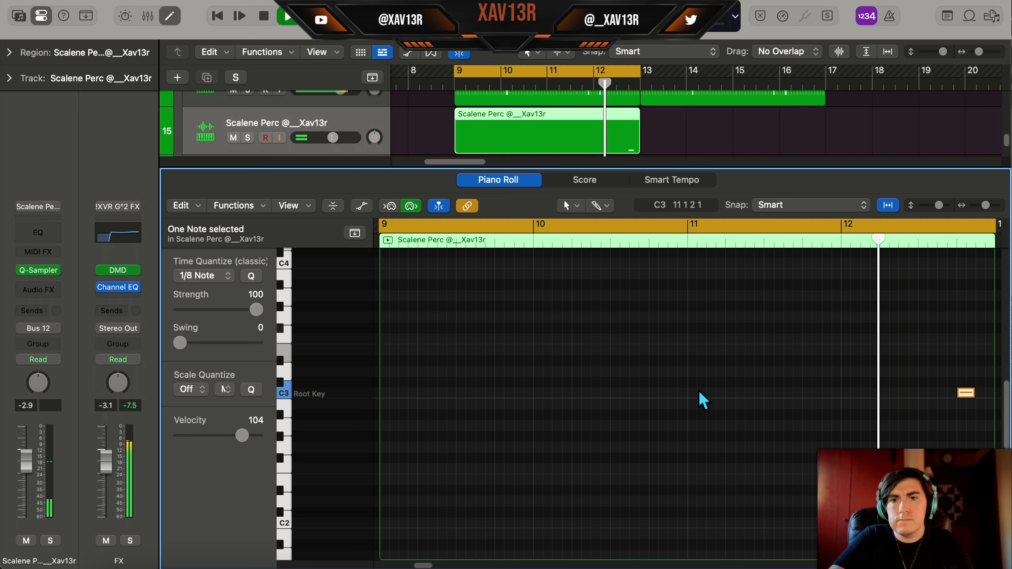
scroll(699, 391, right, 4)
scroll(702, 386, left, 1)
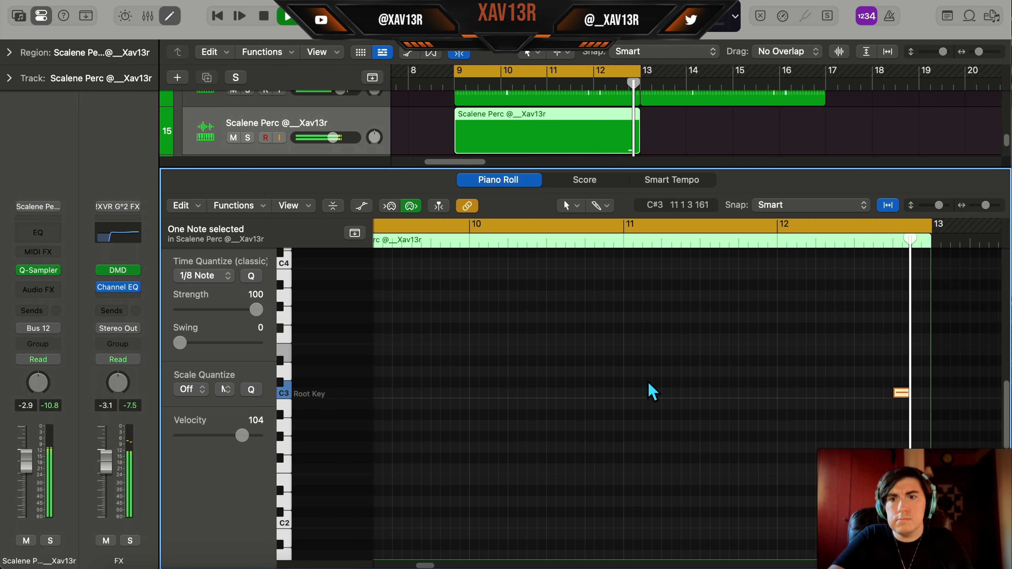
Create a MIDI region on the Blaster Perc track over bars 13–16 and add two C3 notes at the end of bar 16.
right_click(670, 357)
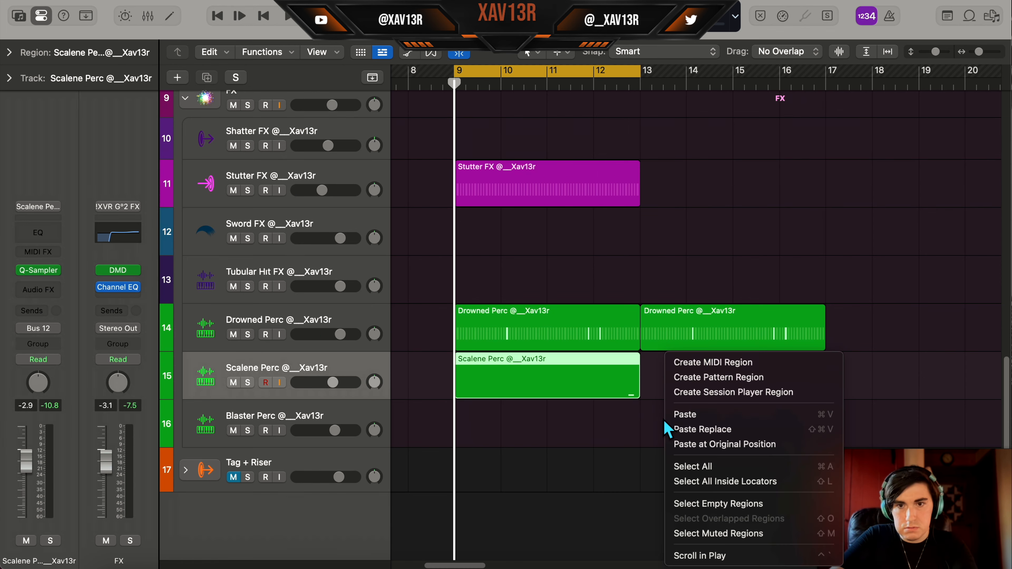
click(711, 379)
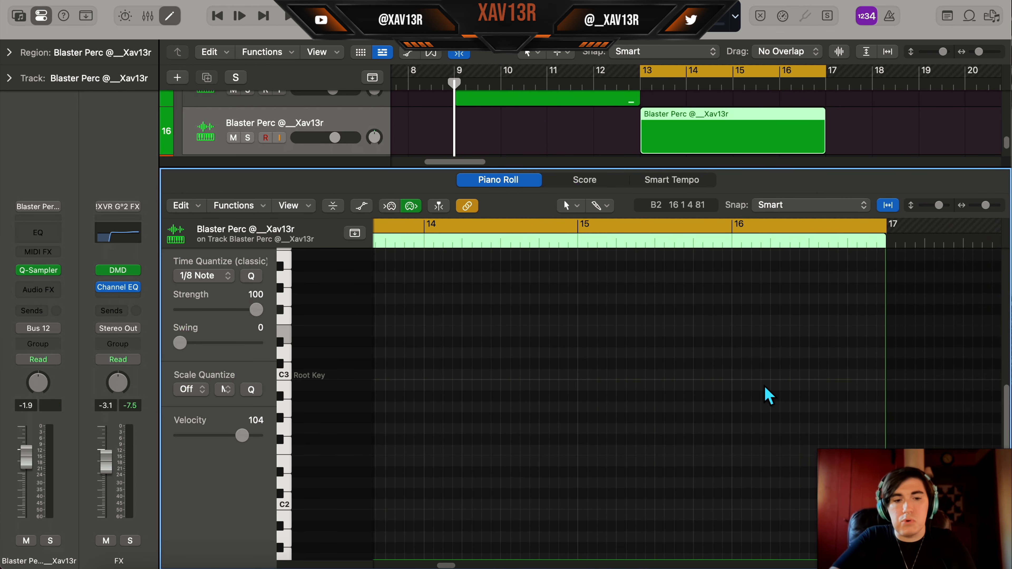
click(856, 375)
click(873, 375)
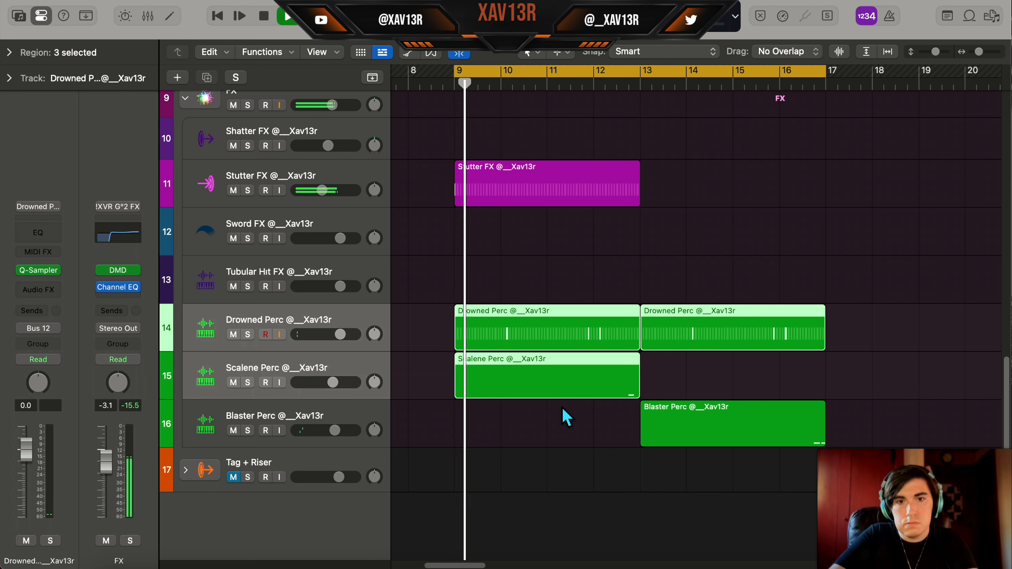
click(525, 452)
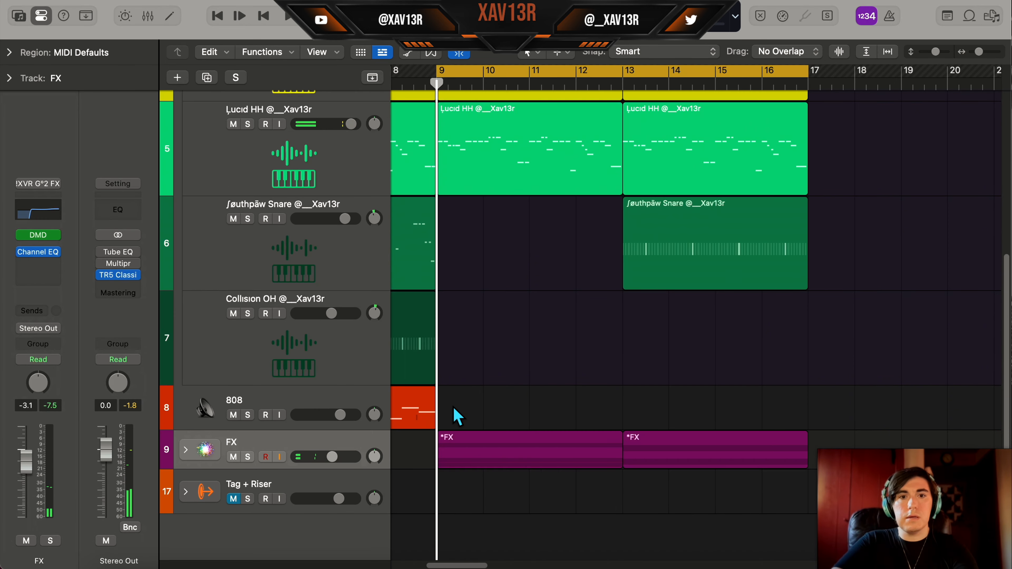
Create a MIDI region on the 808 track spanning bars 9–12 and open it for note editing.
right_click(458, 409)
click(478, 364)
drag(480, 424, 618, 427)
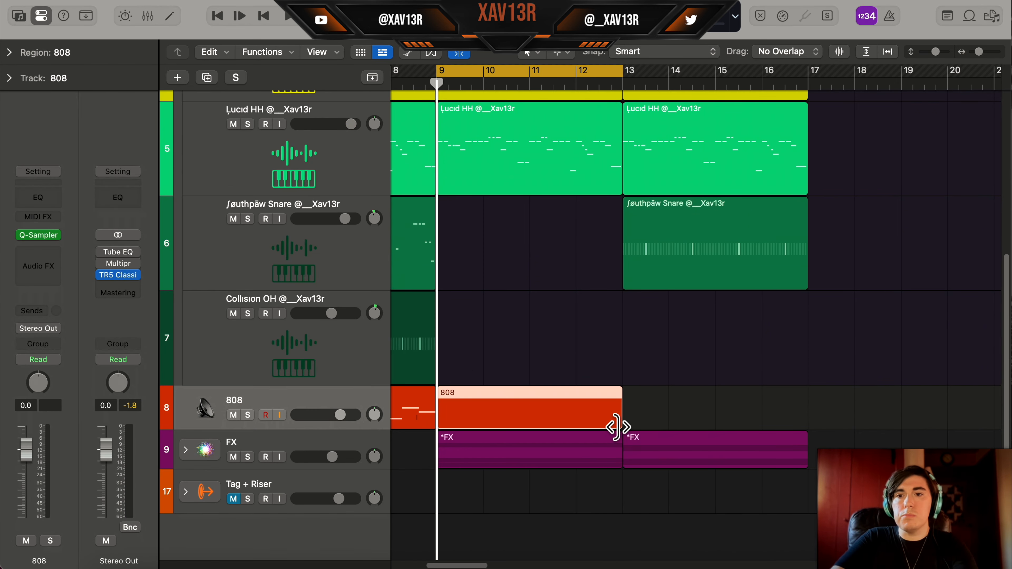
double_click(604, 423)
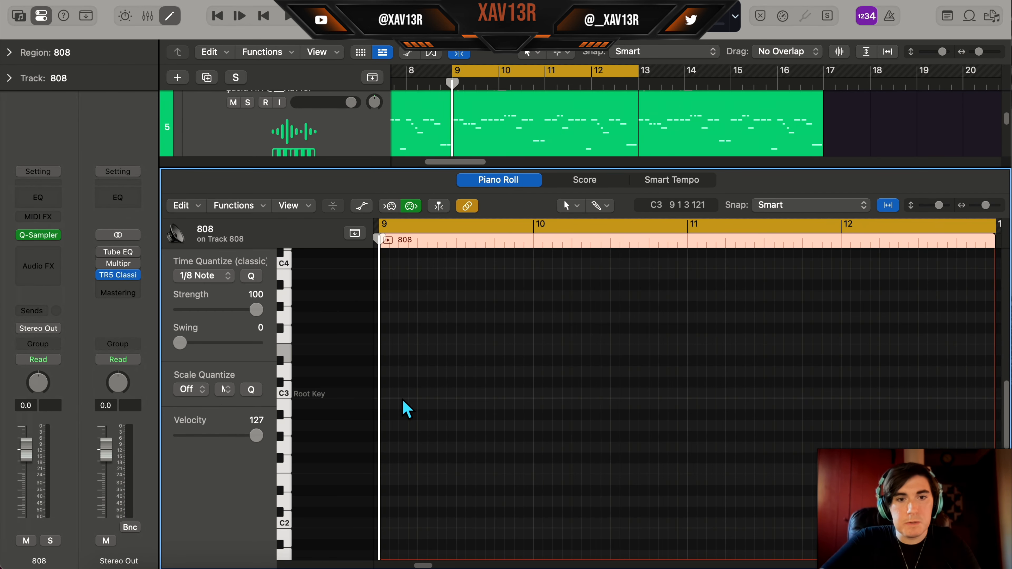
Add four B2 notes, one each in bars 9 and 10 and two in bar 11, and extend them all legato.
click(384, 404)
key(space)
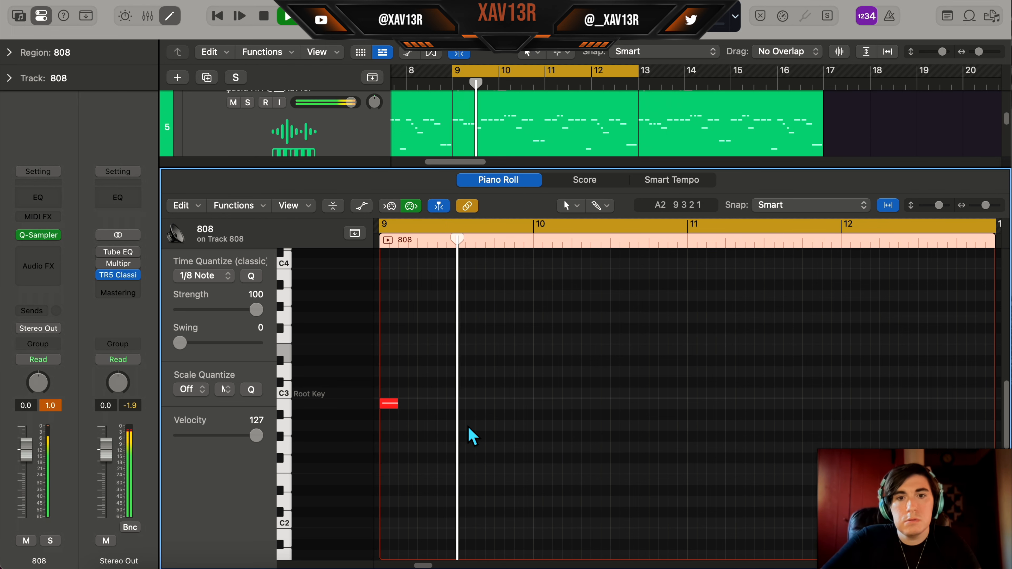
click(638, 404)
click(699, 404)
click(755, 403)
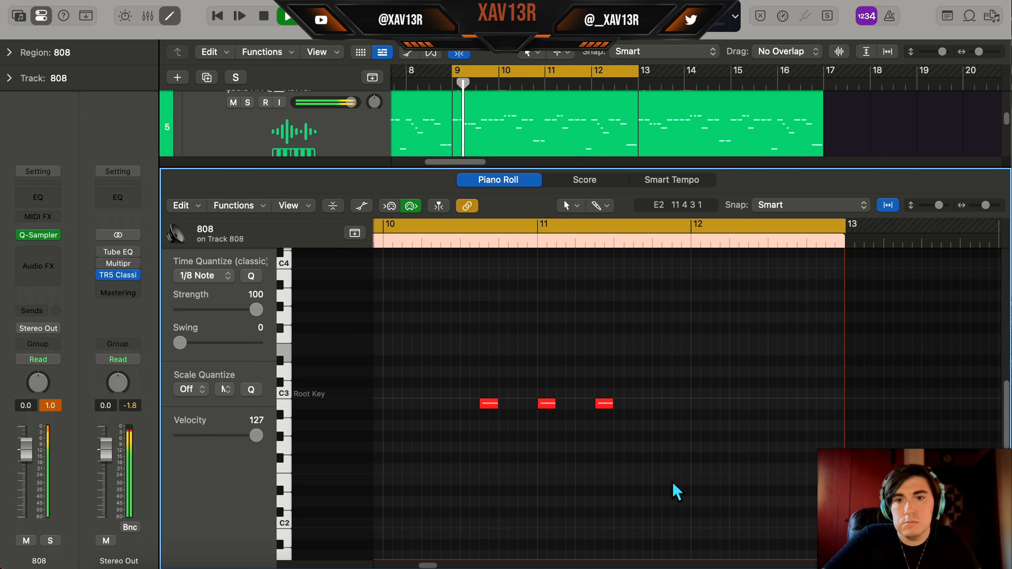
key(super+a)
key(shift+backslash)
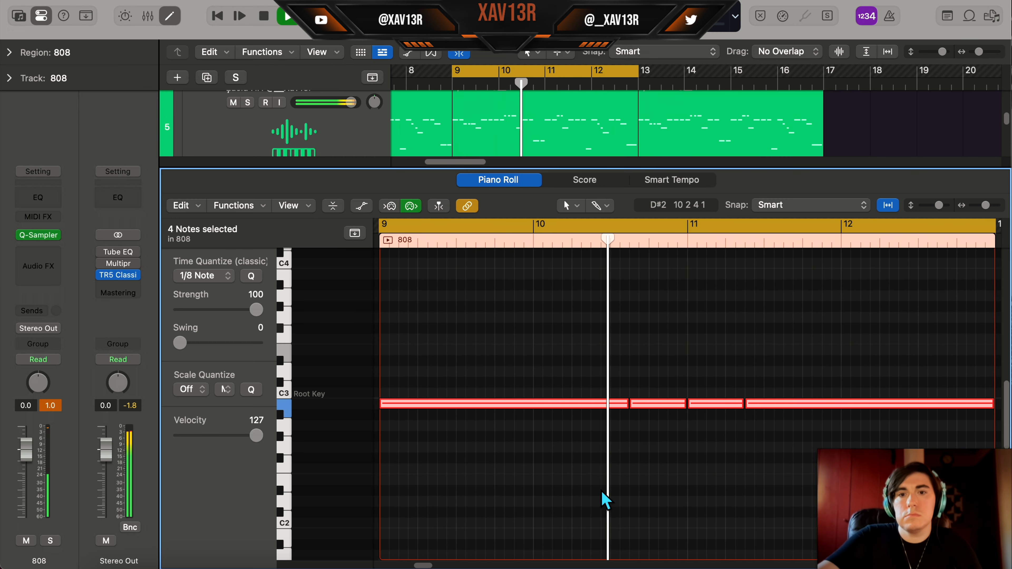
Transpose the two 808 notes from bar 11 onward up to E3 and split the last one at bar 12 beat 2.
click(585, 465)
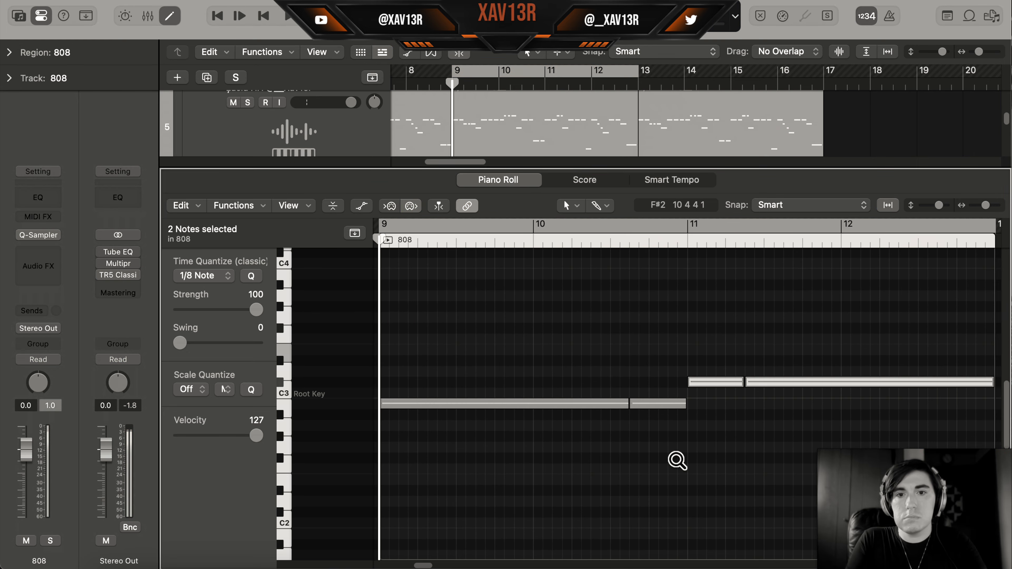
key(alt+Up)
key(alt+Up)
key(alt+Up)
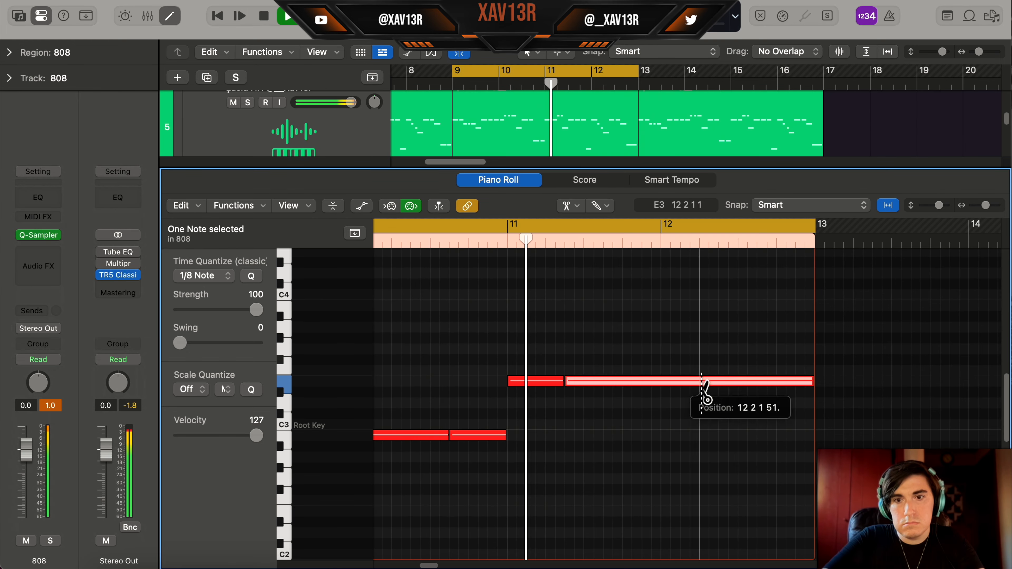
click(702, 381)
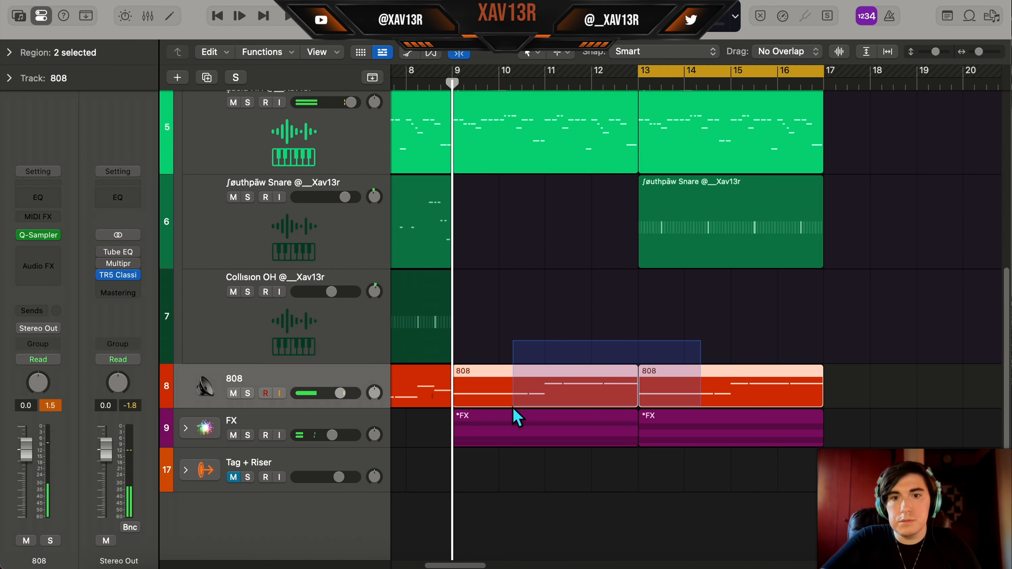
Join the two 808 regions across bars 9–16 and vary the bar 16 ending with a shortened E3 note and a final D3 note.
key(super+j)
double_click(648, 403)
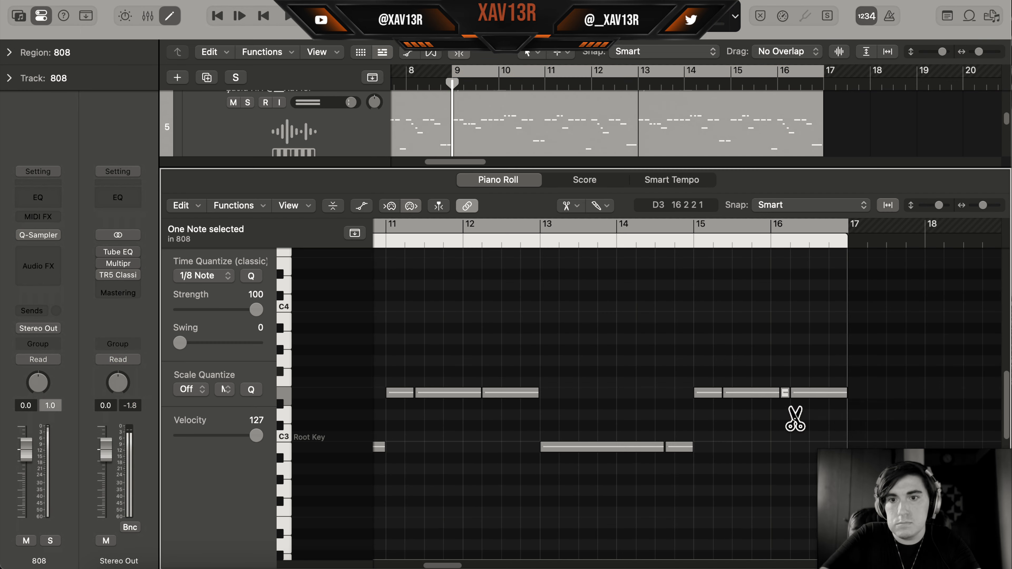
drag(962, 398, 955, 411)
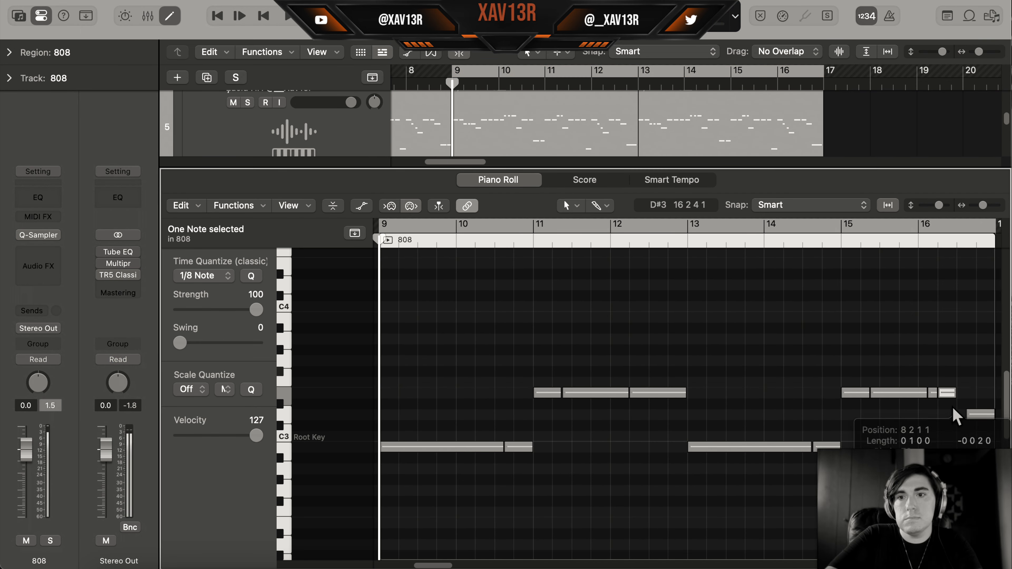
drag(937, 399, 932, 399)
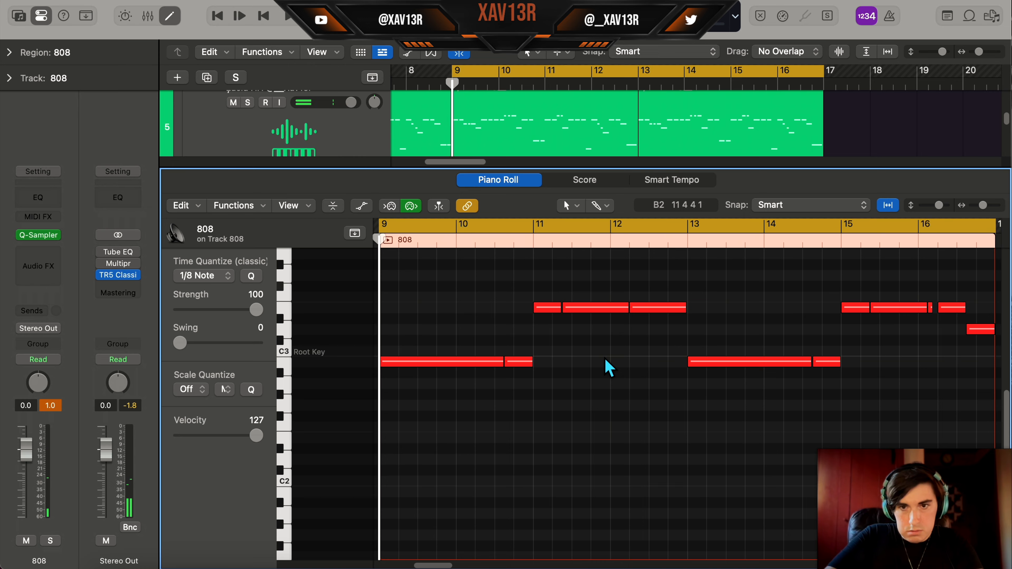
Play back bars 9–16 and review the arrangement from the Inst 1_bip sample down through the drums, 808 and FX tracks.
scroll(600, 370, down, 2)
scroll(595, 370, down, 1)
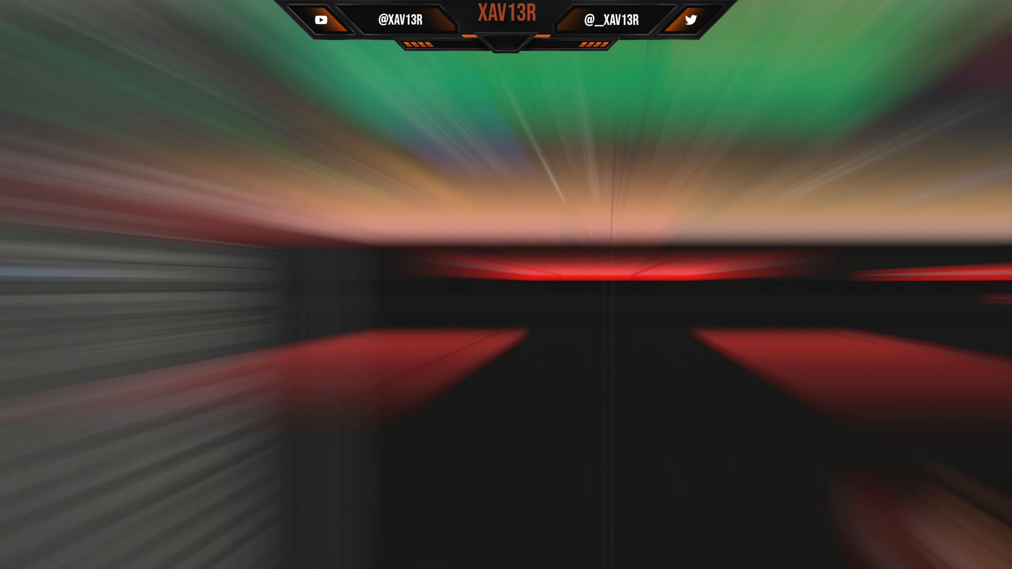
key(space)
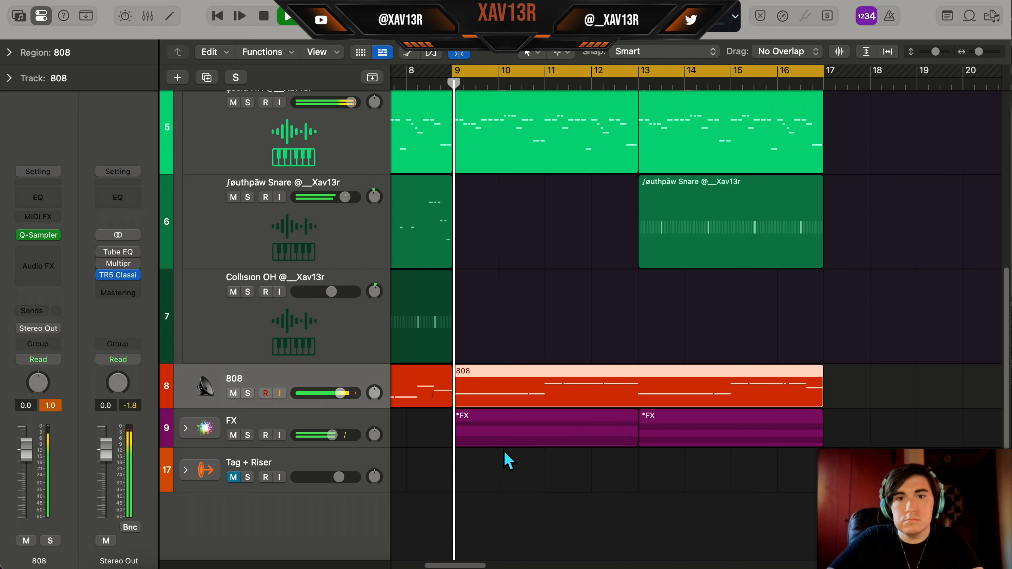
scroll(603, 448, up, 10)
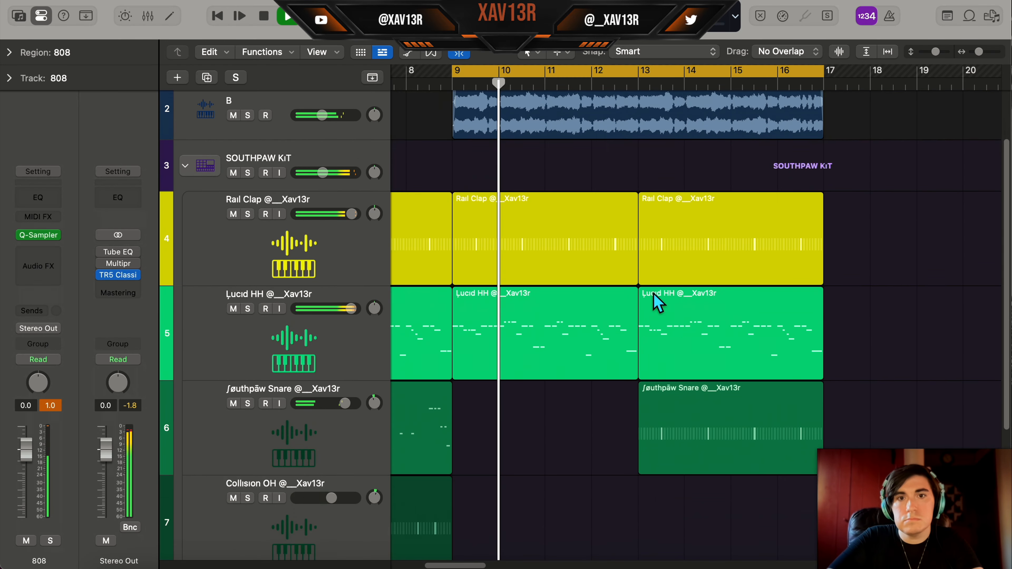
scroll(653, 305, left, 5)
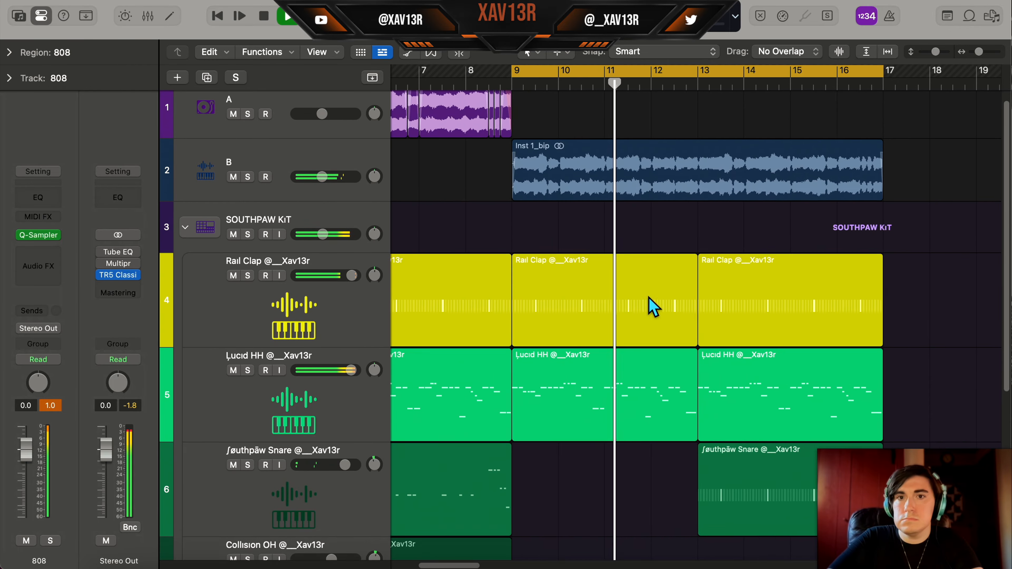
click(698, 198)
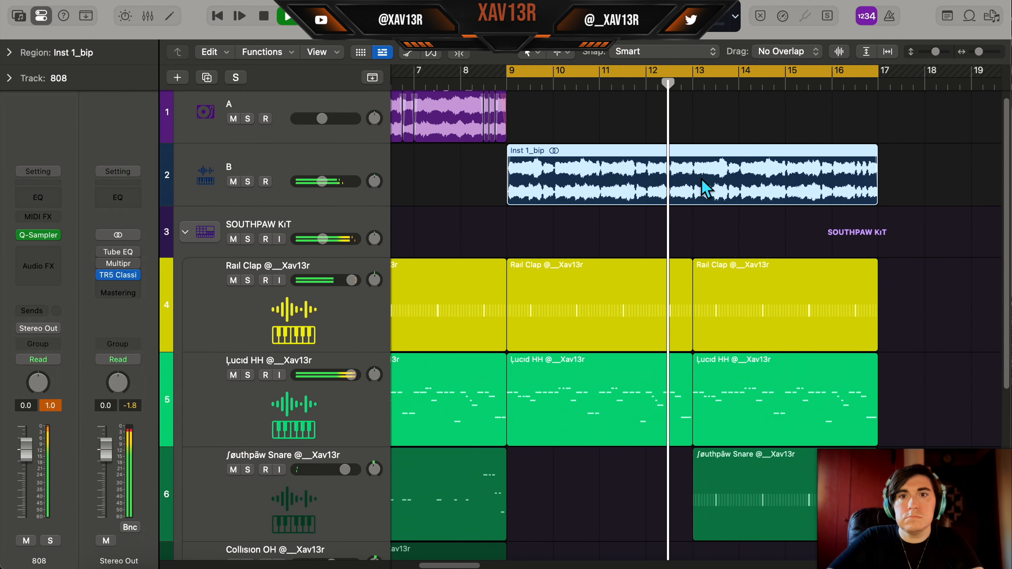
scroll(631, 172, down, 6)
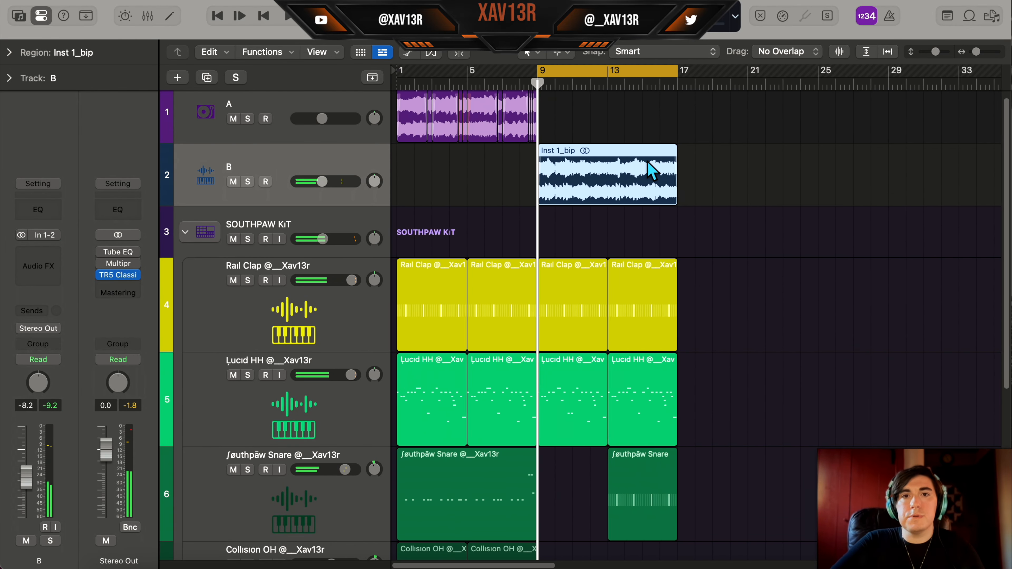
scroll(646, 167, down, 8)
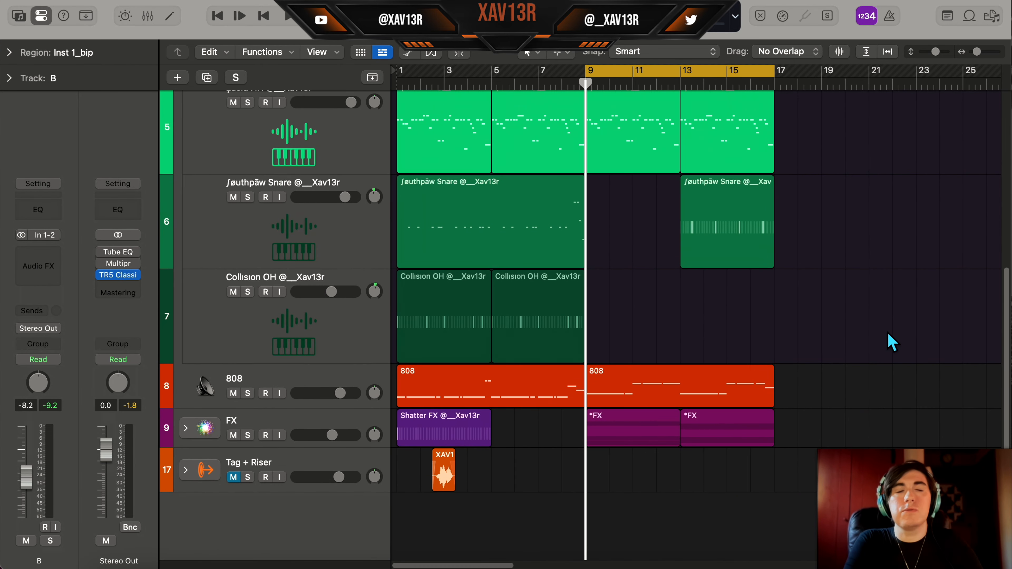